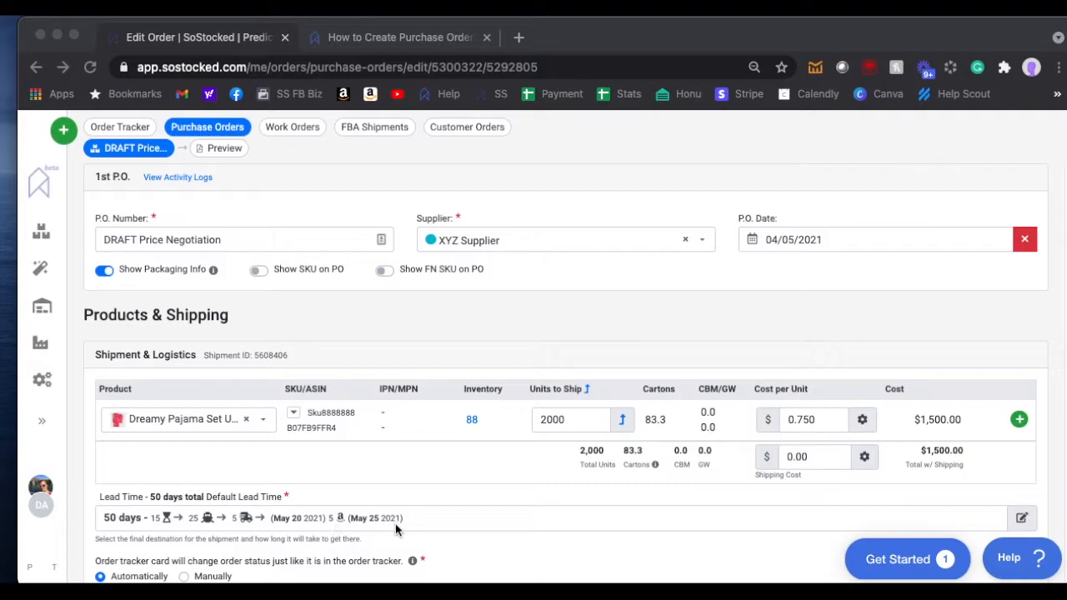
Step: Review the stages and dates of the purchase order's default lead time, and leave it without changes
{"action": "left_click", "coordinate": [1022, 521]}
{"action": "left_click", "coordinate": [1023, 520]}
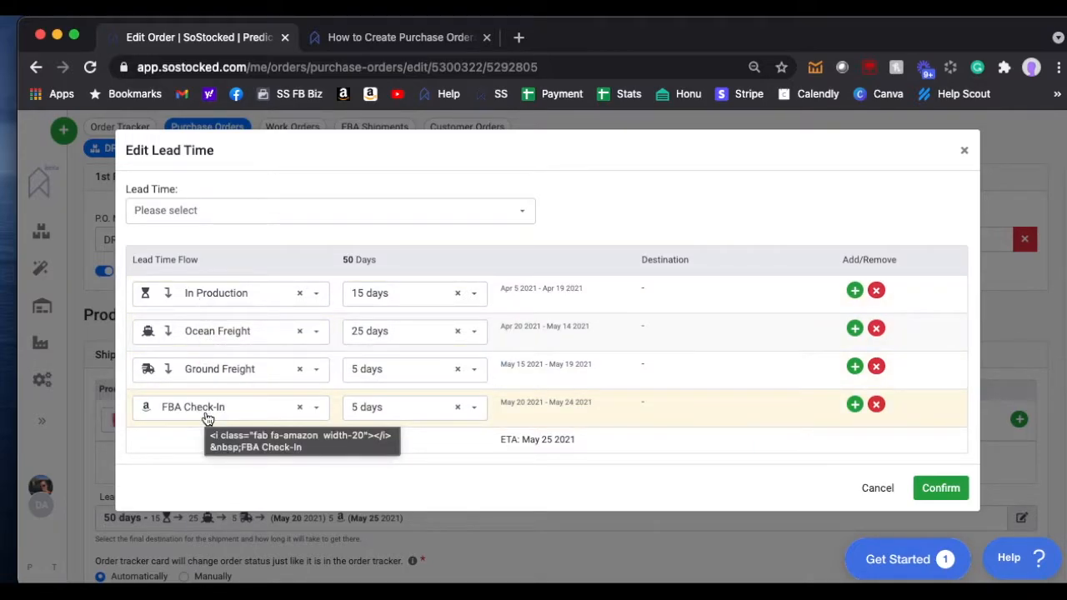
{"action": "left_click", "coordinate": [878, 488]}
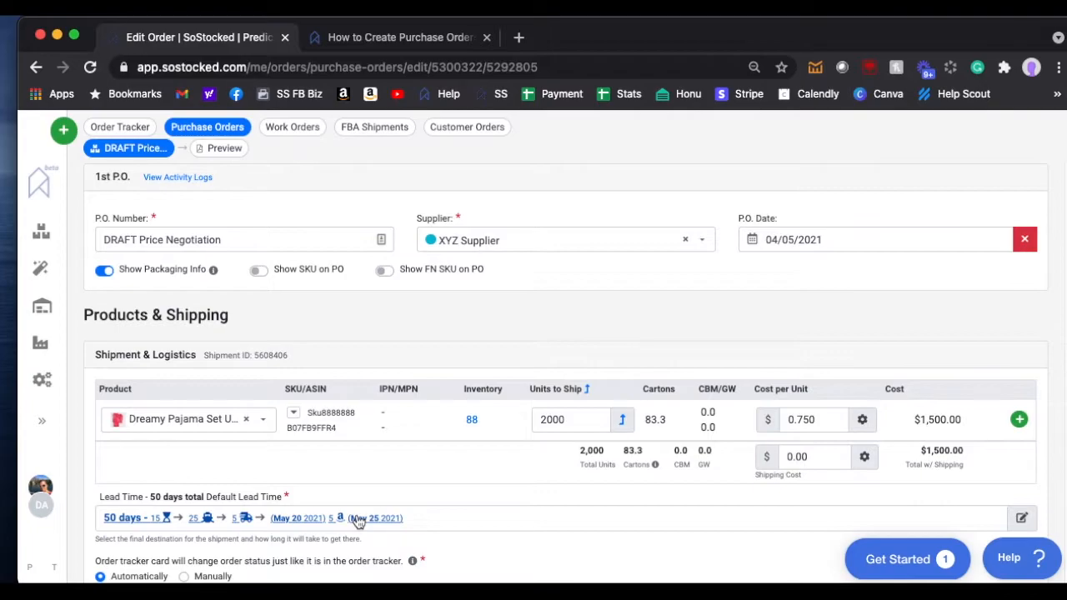
Step: Change the shipment's lead time to "70 days - Bundle Lead Time" and confirm it
{"action": "scroll", "coordinate": [357, 519], "scroll_direction": "down", "scroll_amount": 2}
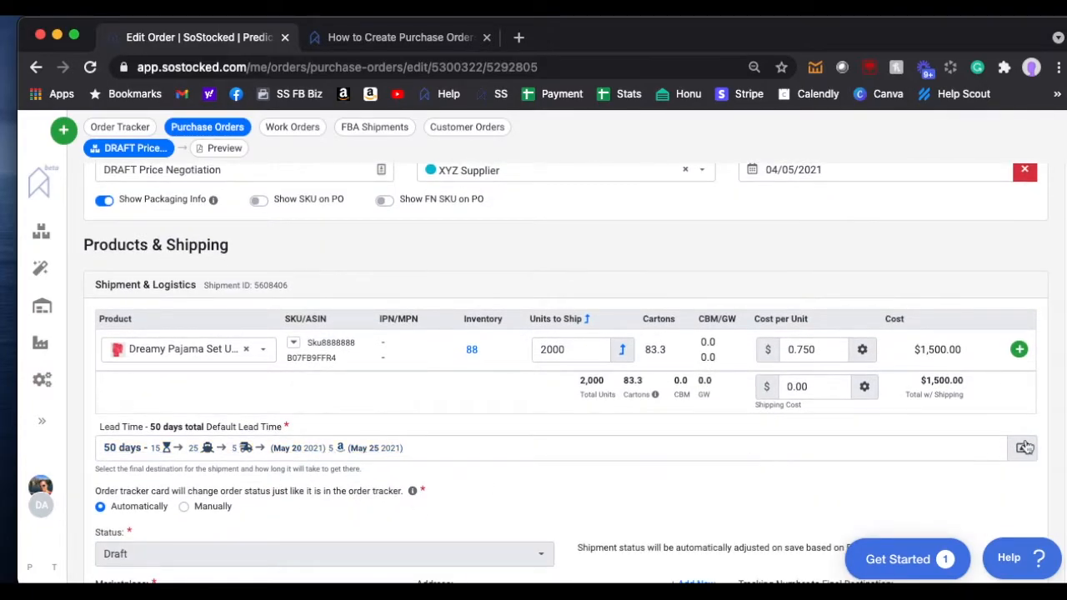
{"action": "left_click", "coordinate": [1024, 448]}
{"action": "left_click", "coordinate": [521, 218]}
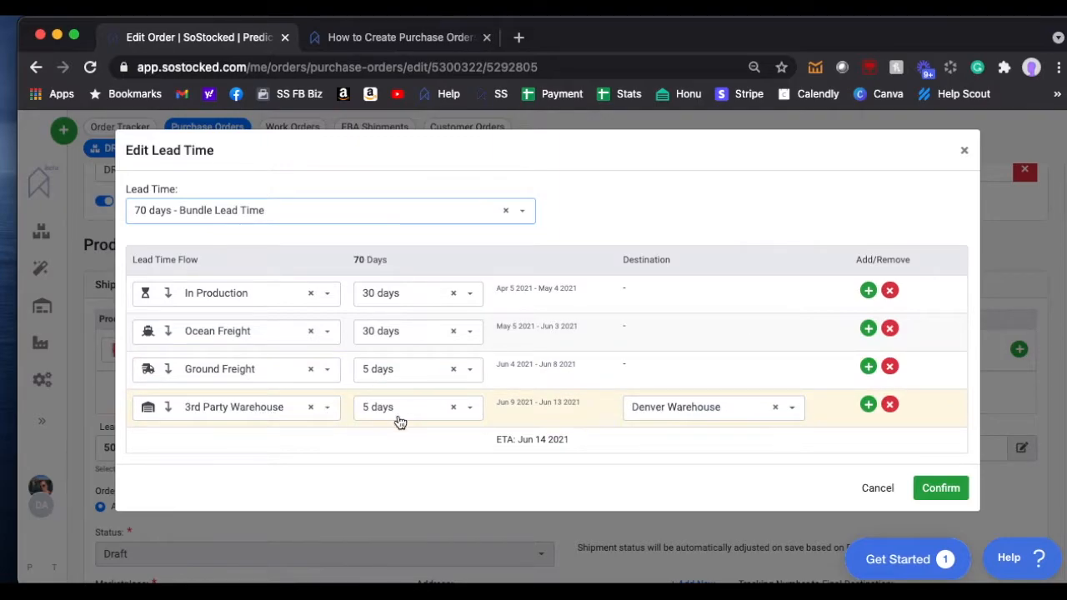
{"action": "left_click", "coordinate": [940, 488]}
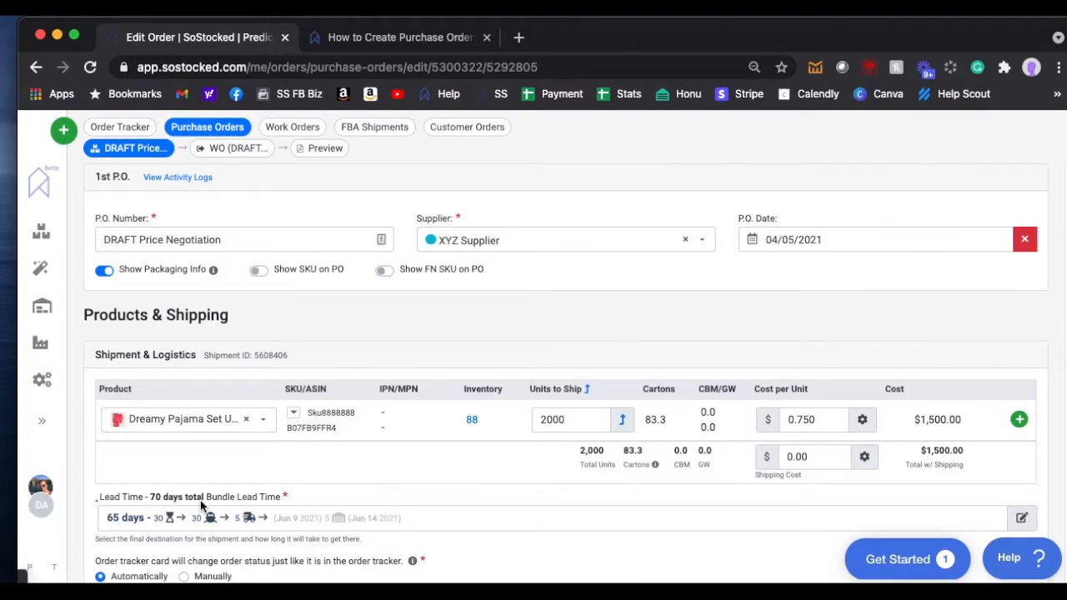
Step: Proceed from the purchase order to its linked work order, WO (DRAFT Price Negotiation)
{"action": "left_click", "coordinate": [220, 152]}
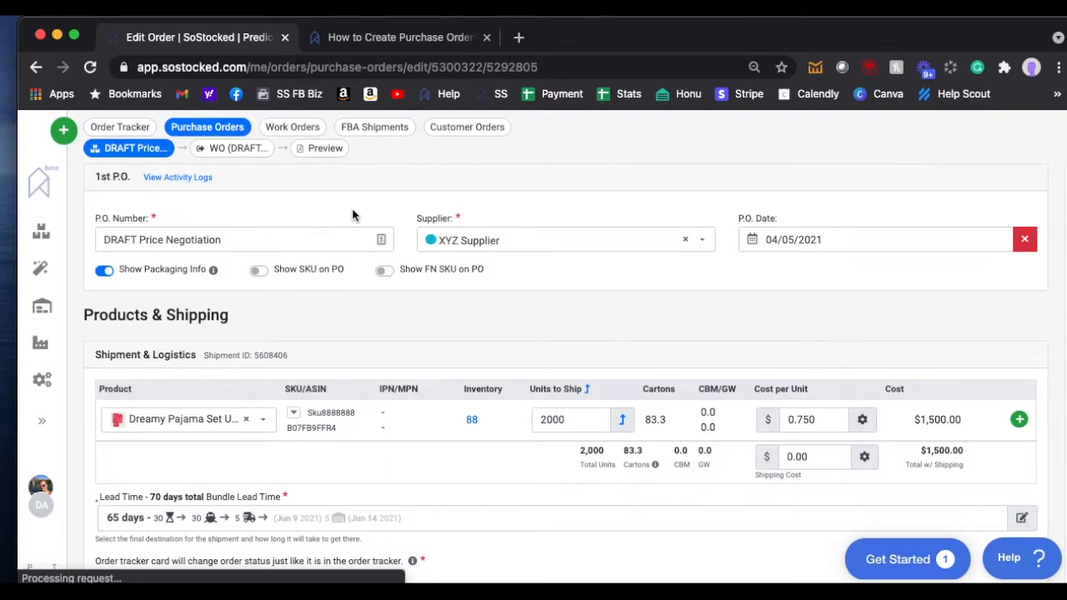
{"action": "scroll", "coordinate": [291, 334], "scroll_direction": "down", "scroll_amount": 15}
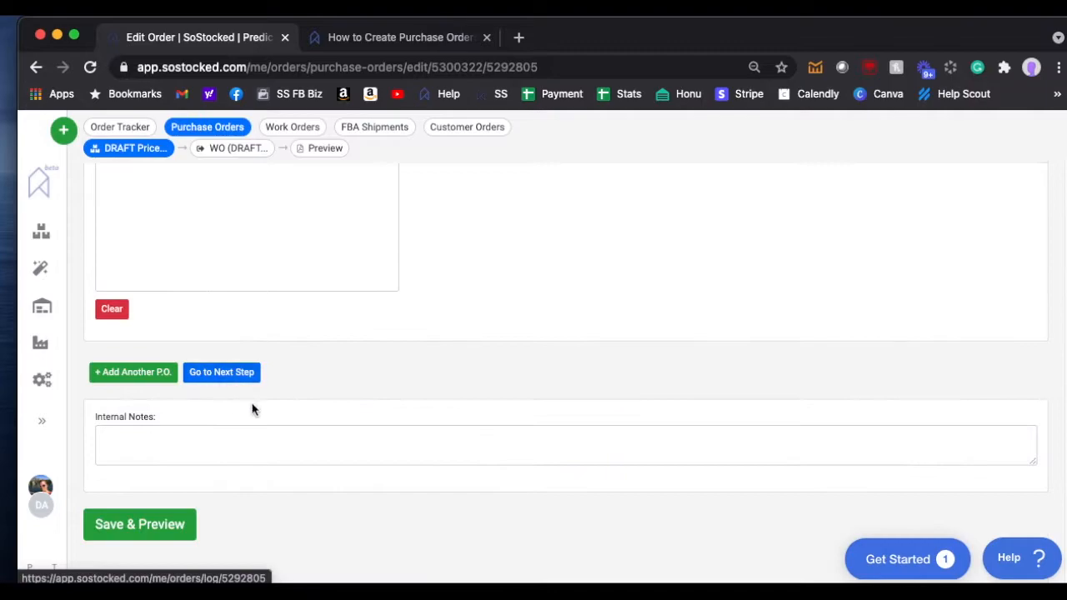
{"action": "left_click", "coordinate": [222, 373]}
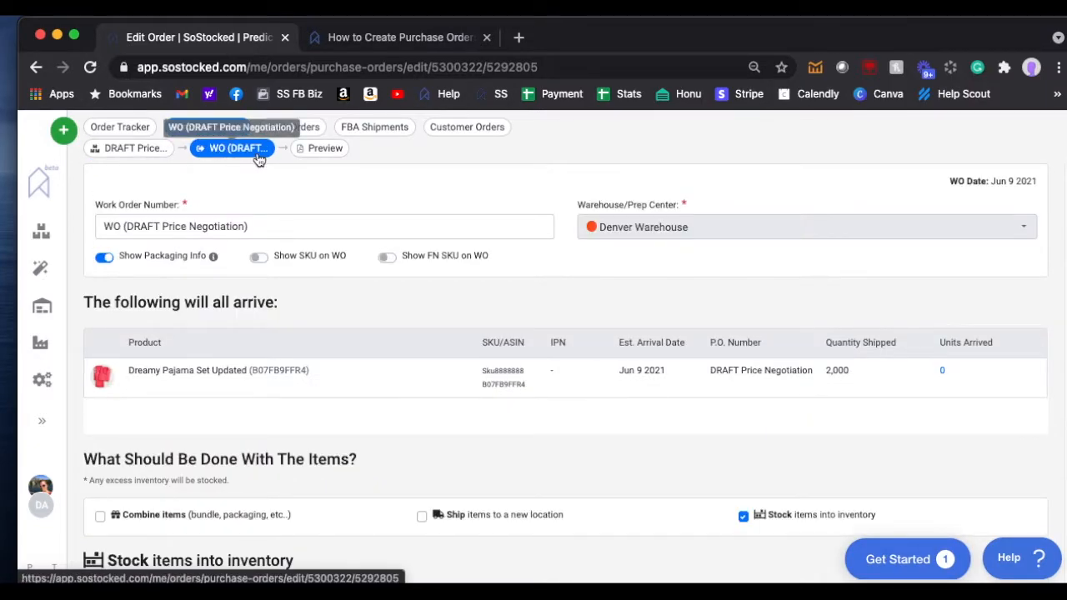
Step: Check the purchase order's lead time against the work order, and examine the work order's warehouse, arriving items and handling options
{"action": "left_click", "coordinate": [117, 150]}
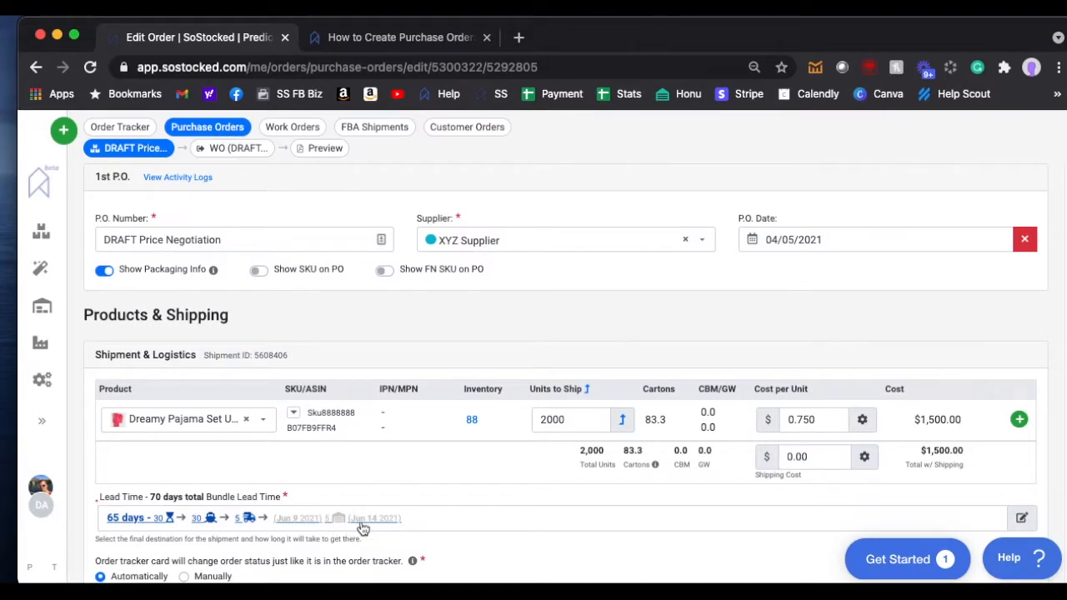
{"action": "left_click", "coordinate": [242, 151]}
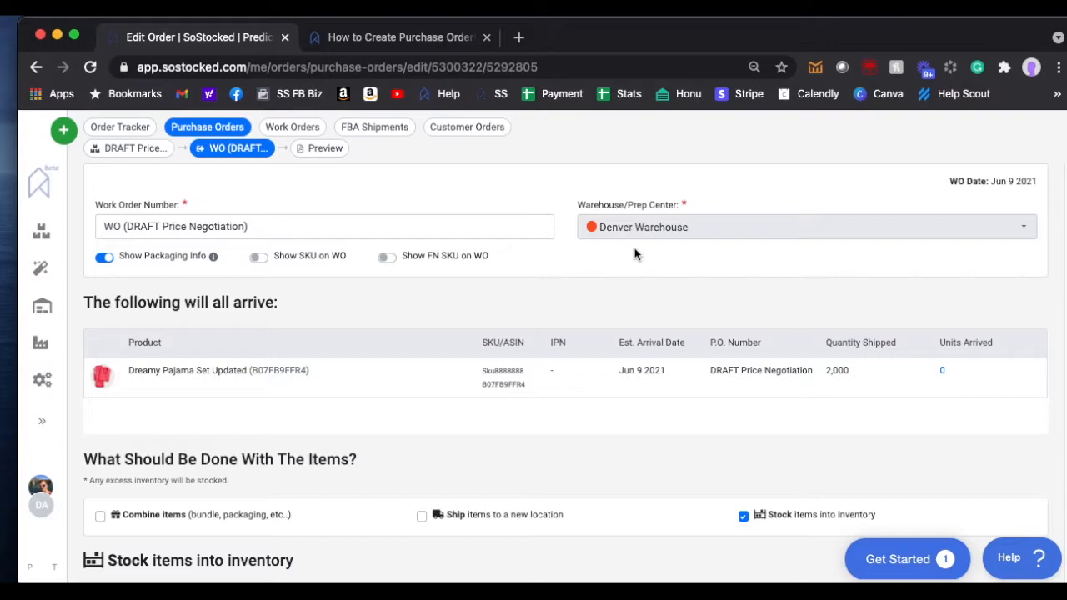
{"action": "scroll", "coordinate": [635, 262], "scroll_direction": "down", "scroll_amount": 1}
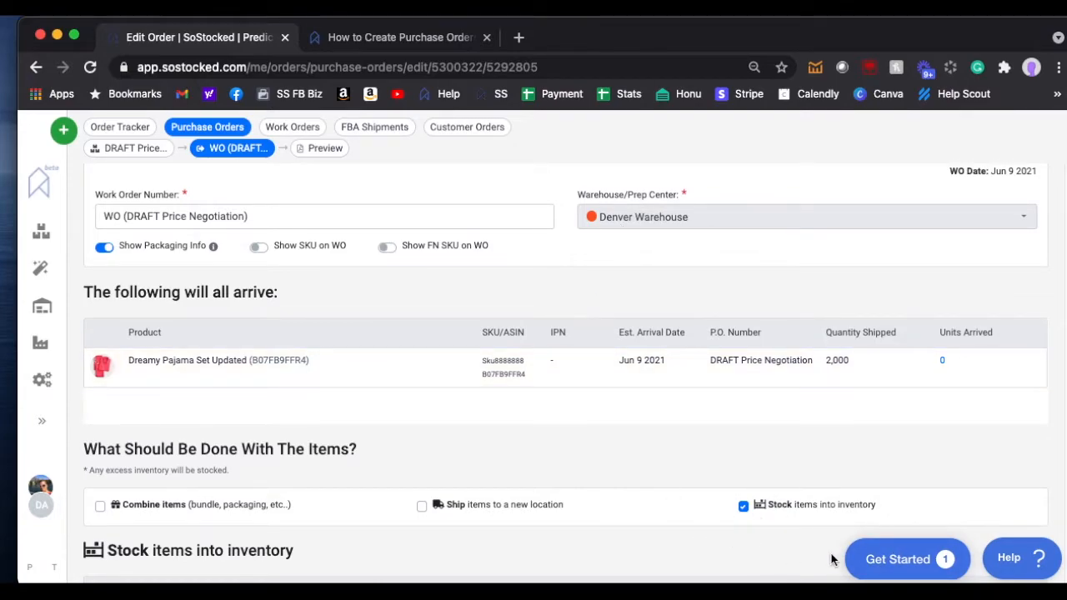
{"action": "scroll", "coordinate": [334, 400], "scroll_direction": "down", "scroll_amount": 1}
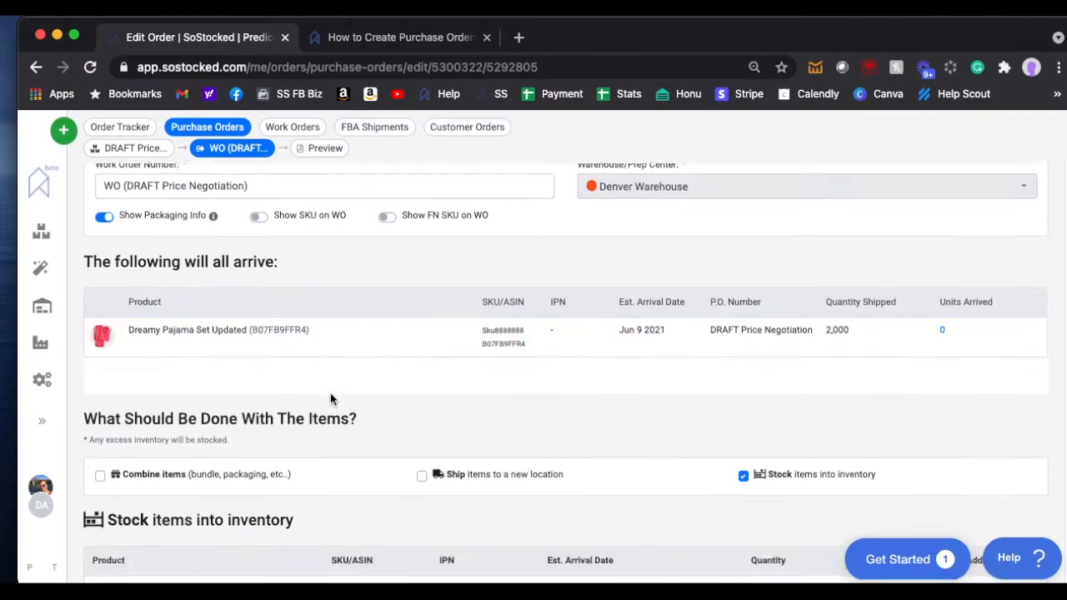
Step: Preview the order documents, examining the purchase order's details and totals and the work order's arrival and stocking instructions
{"action": "left_click", "coordinate": [321, 150]}
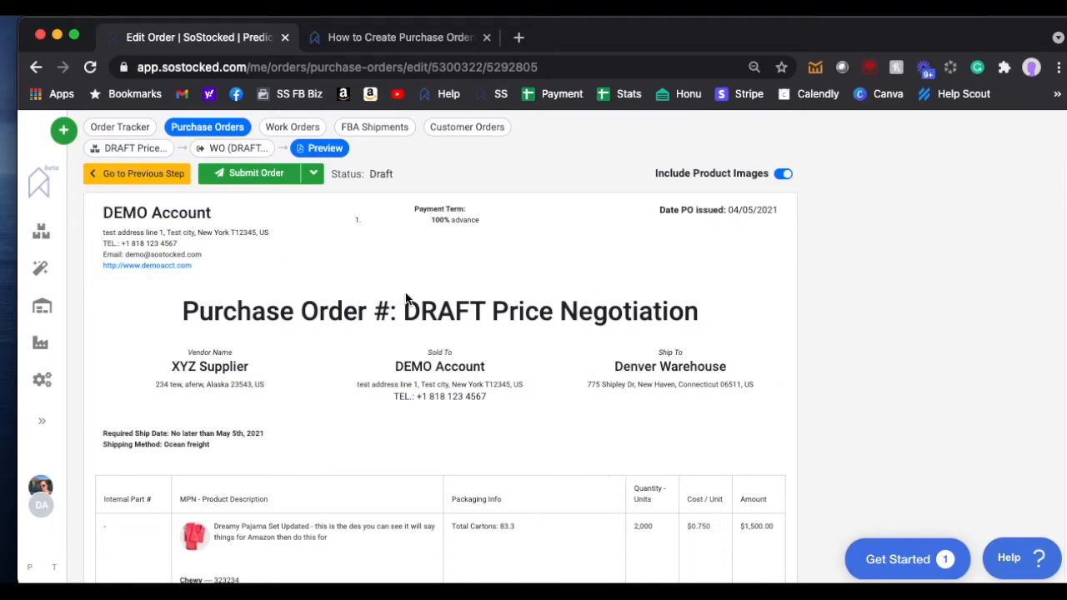
{"action": "scroll", "coordinate": [586, 402], "scroll_direction": "down", "scroll_amount": 3}
{"action": "scroll", "coordinate": [586, 401], "scroll_direction": "down", "scroll_amount": 1}
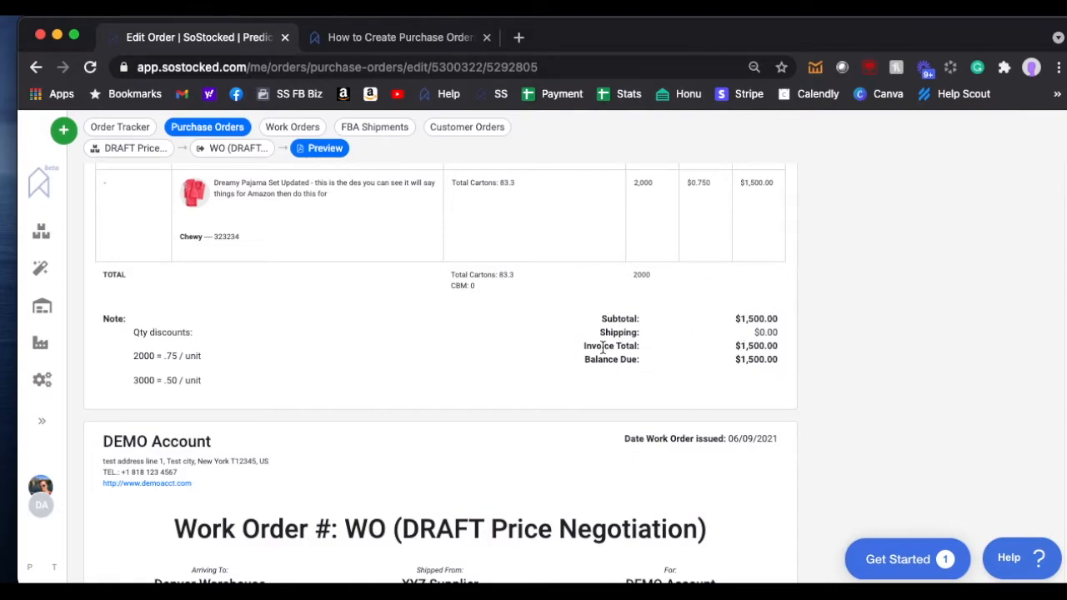
{"action": "scroll", "coordinate": [602, 348], "scroll_direction": "down", "scroll_amount": 3}
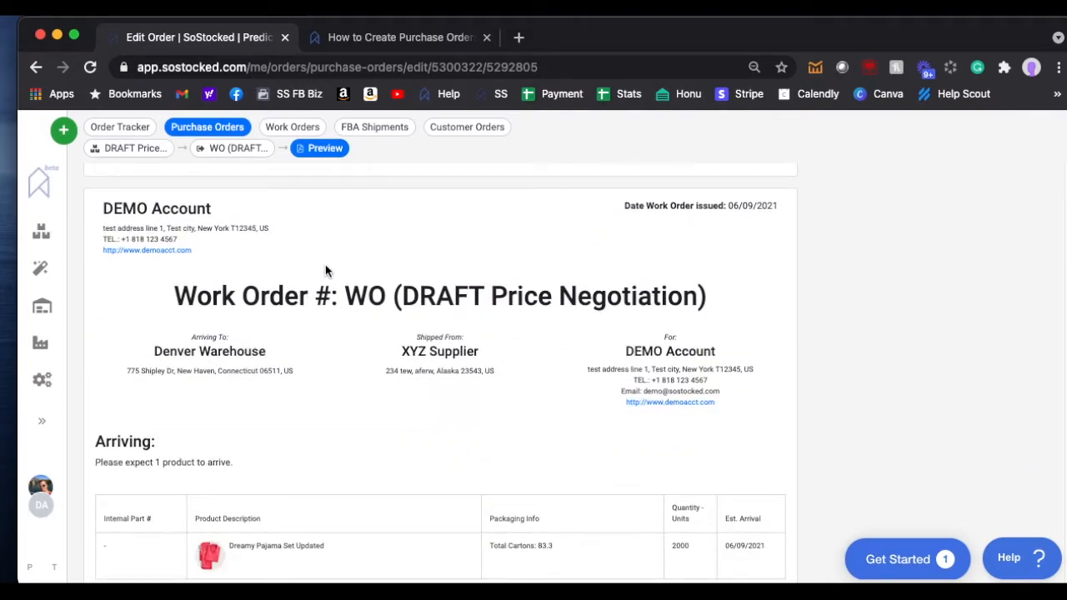
{"action": "scroll", "coordinate": [328, 272], "scroll_direction": "down", "scroll_amount": 1}
{"action": "scroll", "coordinate": [327, 273], "scroll_direction": "down", "scroll_amount": 1}
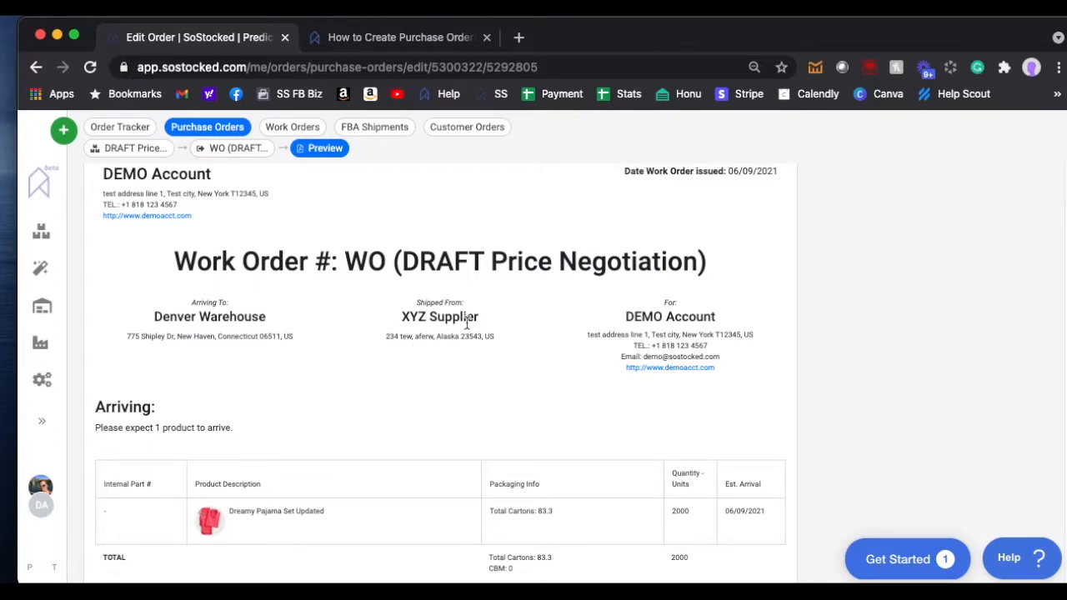
{"action": "scroll", "coordinate": [468, 324], "scroll_direction": "down", "scroll_amount": 5}
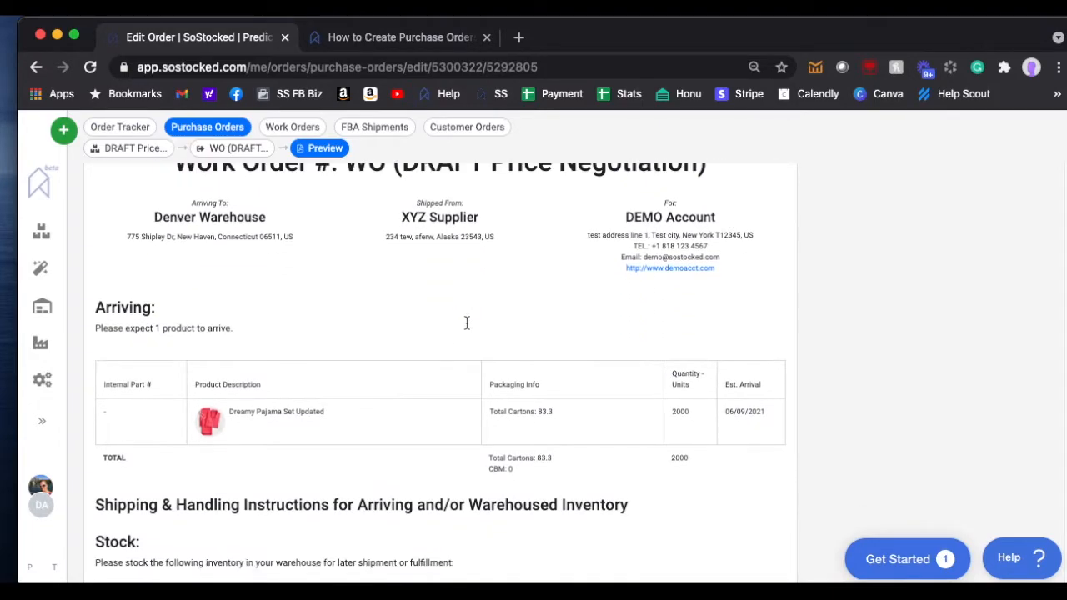
{"action": "scroll", "coordinate": [467, 331], "scroll_direction": "down", "scroll_amount": 2}
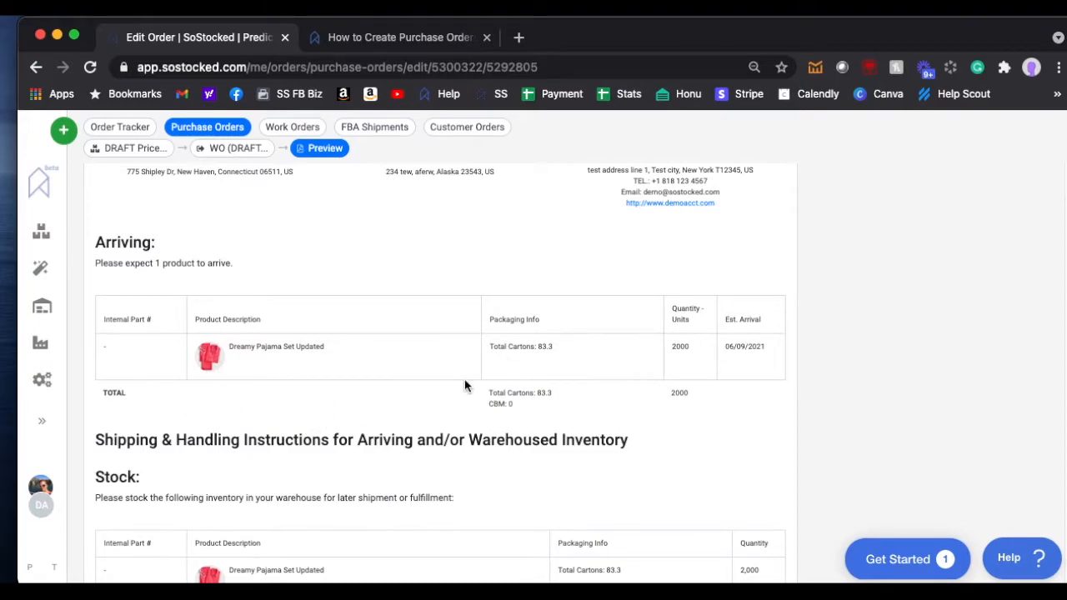
{"action": "scroll", "coordinate": [464, 385], "scroll_direction": "down", "scroll_amount": 5}
Step: Submit the order to bring up its sending options, and enter "LLIHHLLK" as the recipient of the purchase order email
{"action": "left_click", "coordinate": [257, 518]}
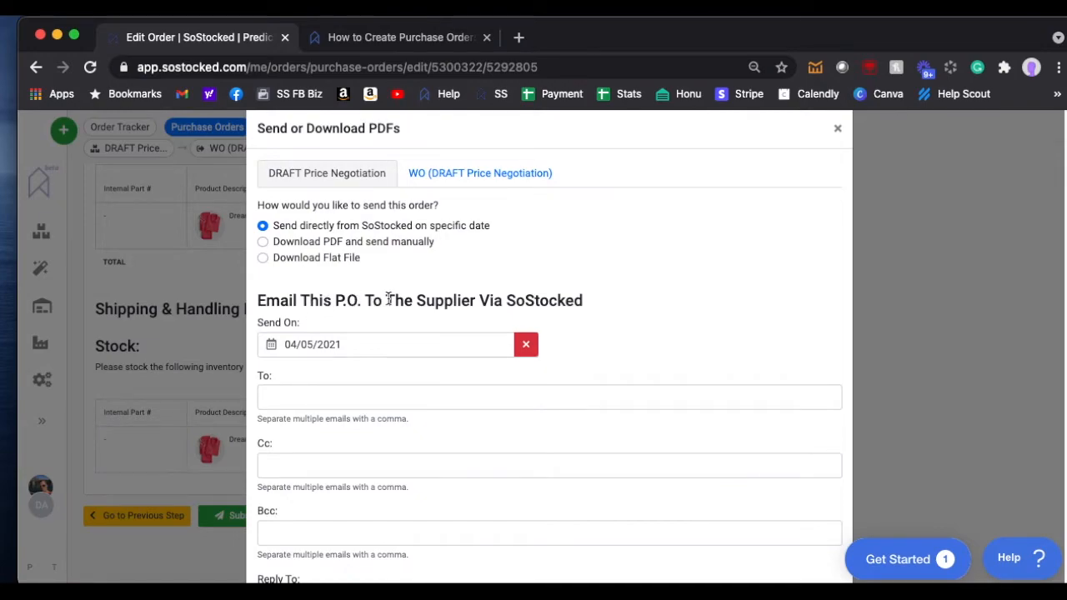
{"action": "left_click", "coordinate": [341, 397]}
{"action": "type", "text": "LLIHHLLK"}
{"action": "scroll", "coordinate": [334, 460], "scroll_direction": "down", "scroll_amount": 1}
{"action": "left_click", "coordinate": [305, 462]}
{"action": "scroll", "coordinate": [346, 472], "scroll_direction": "down", "scroll_amount": 5}
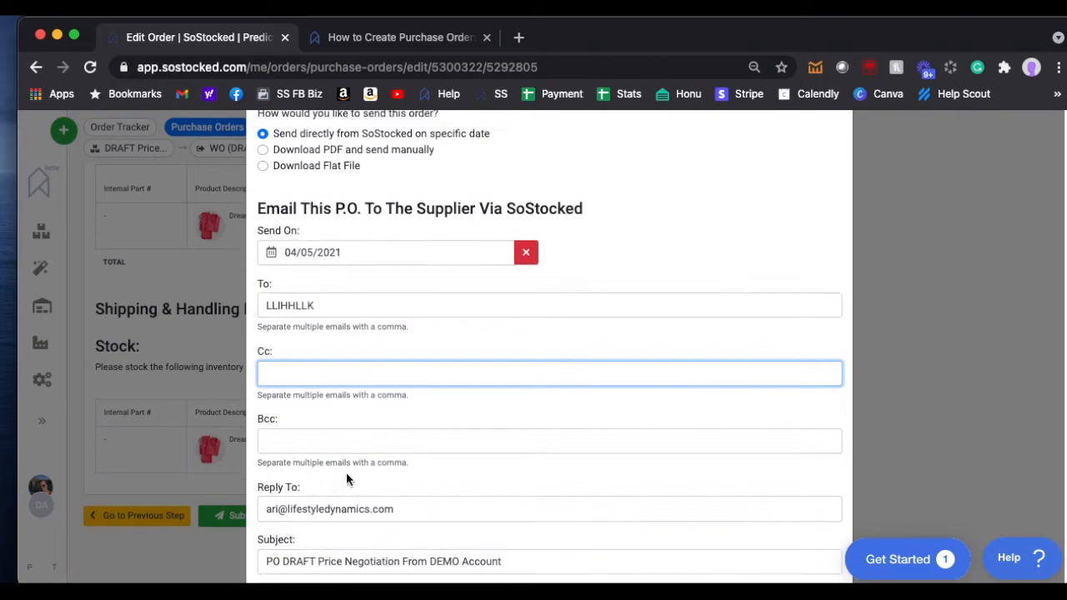
Step: Check the attachment file picker without choosing a file, and review the purchase order email's subject and message
{"action": "scroll", "coordinate": [345, 483], "scroll_direction": "down", "scroll_amount": 2}
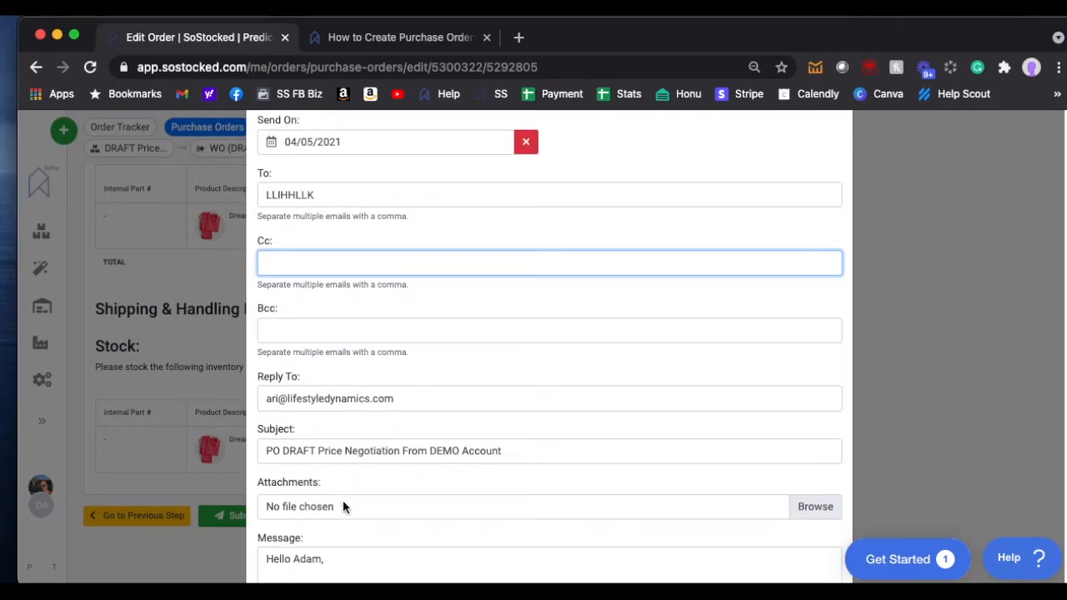
{"action": "left_click", "coordinate": [813, 506]}
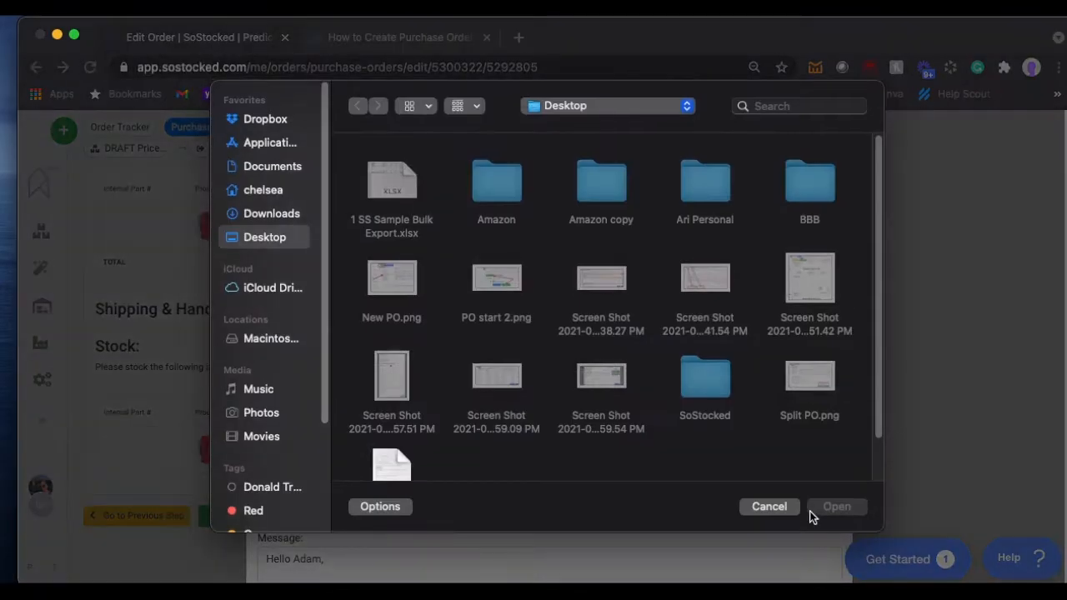
{"action": "left_click", "coordinate": [769, 506]}
{"action": "scroll", "coordinate": [567, 495], "scroll_direction": "down", "scroll_amount": 4}
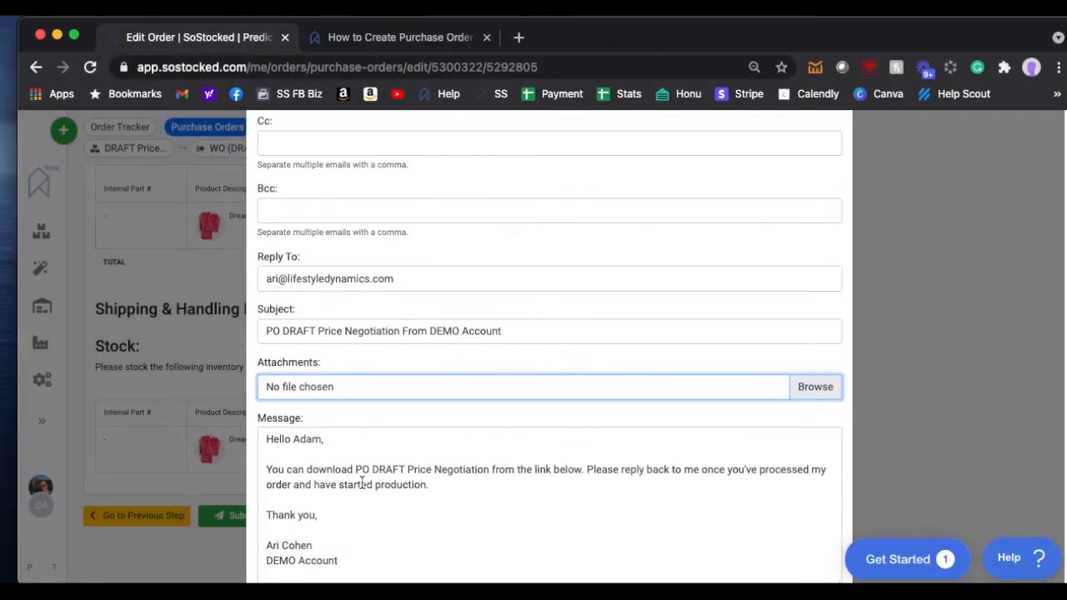
{"action": "scroll", "coordinate": [400, 496], "scroll_direction": "down", "scroll_amount": 2}
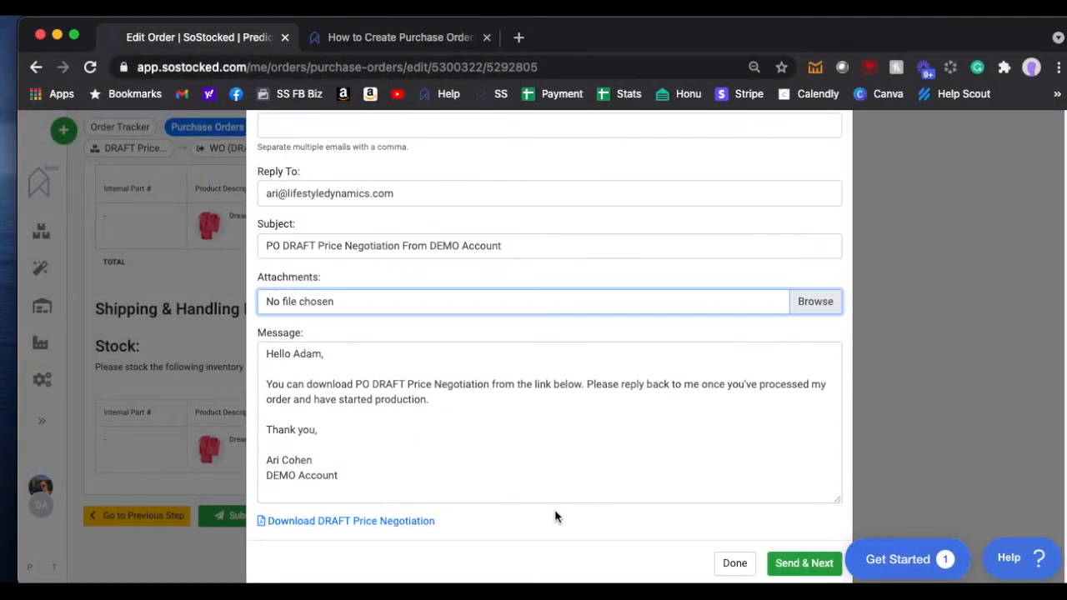
{"action": "scroll", "coordinate": [555, 517], "scroll_direction": "down", "scroll_amount": 1}
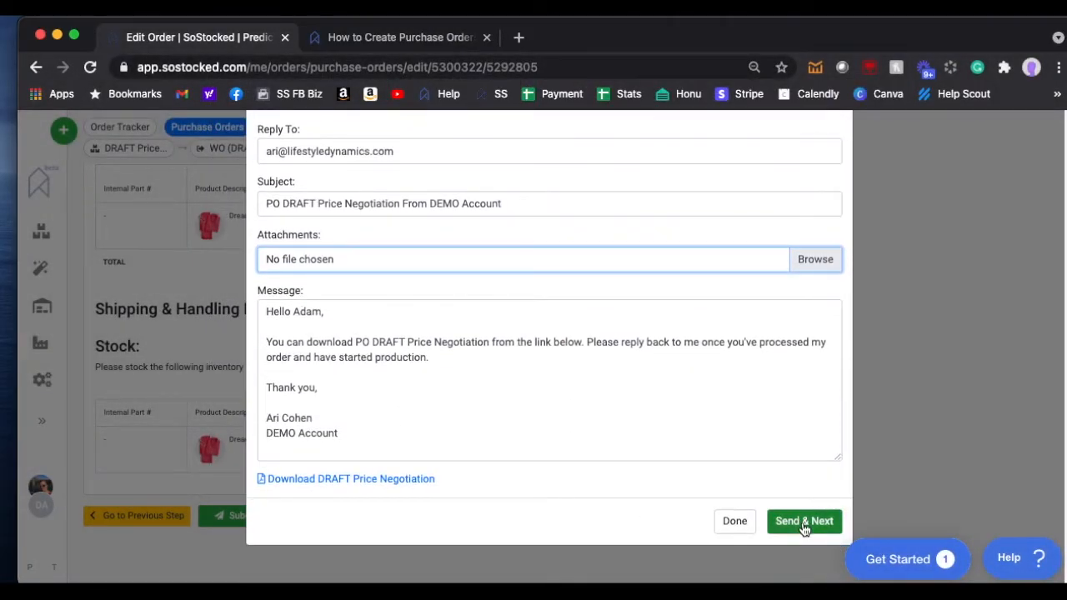
Step: Examine the work order email to Denver Warehouse, including its send date, recipient fields, attachment picker and message, without sending it
{"action": "scroll", "coordinate": [736, 474], "scroll_direction": "up", "scroll_amount": 8}
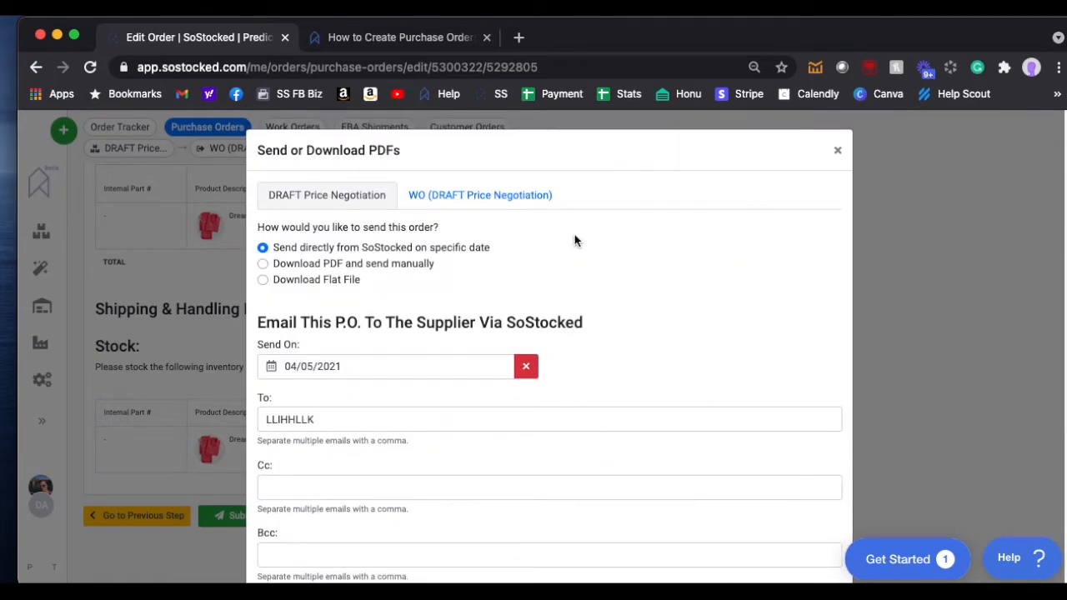
{"action": "left_click", "coordinate": [446, 203]}
{"action": "scroll", "coordinate": [467, 266], "scroll_direction": "down", "scroll_amount": 1}
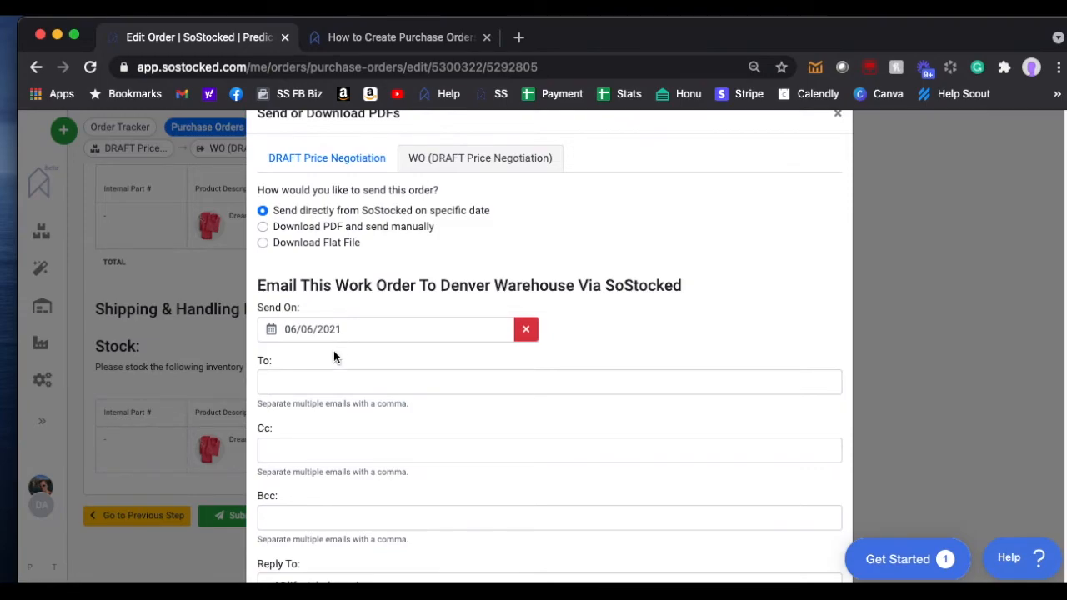
{"action": "left_click", "coordinate": [334, 517]}
{"action": "scroll", "coordinate": [409, 314], "scroll_direction": "down", "scroll_amount": 4}
{"action": "left_click", "coordinate": [803, 333]}
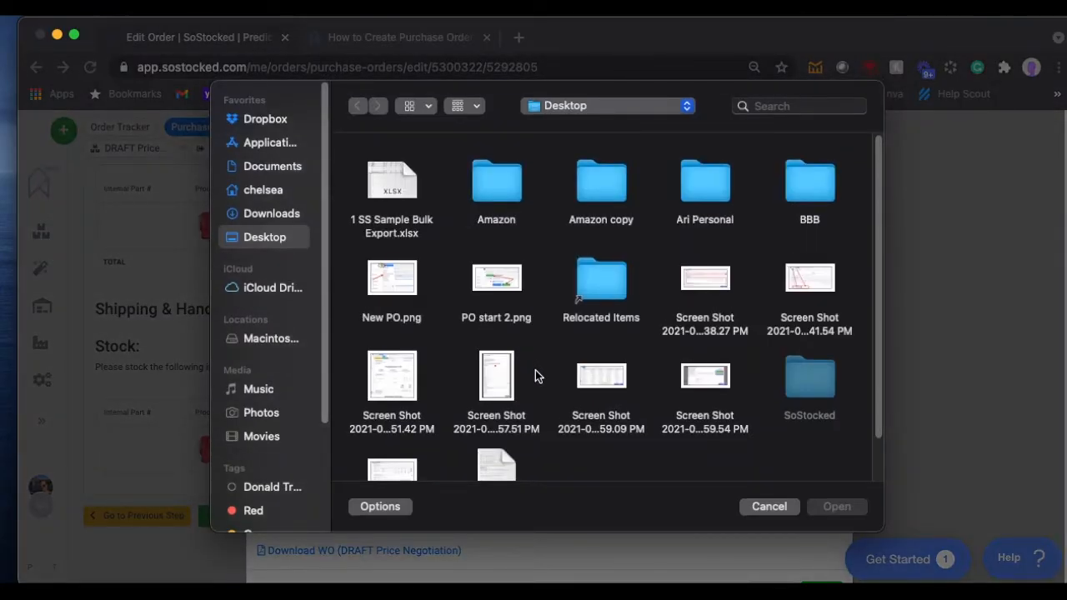
{"action": "scroll", "coordinate": [548, 386], "scroll_direction": "down", "scroll_amount": 2}
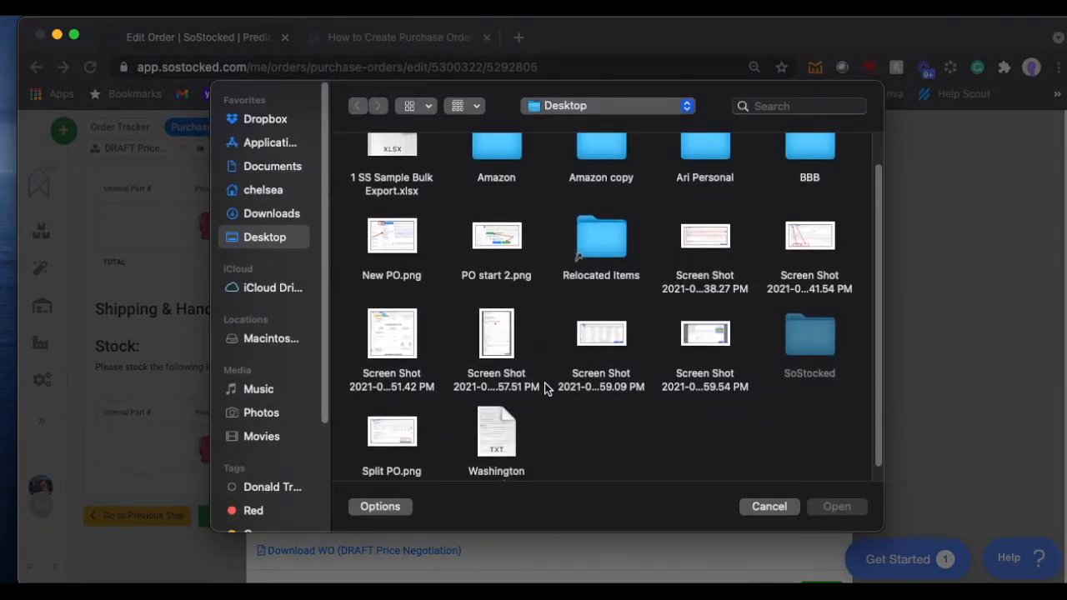
{"action": "left_click", "coordinate": [758, 508]}
{"action": "scroll", "coordinate": [574, 454], "scroll_direction": "down", "scroll_amount": 2}
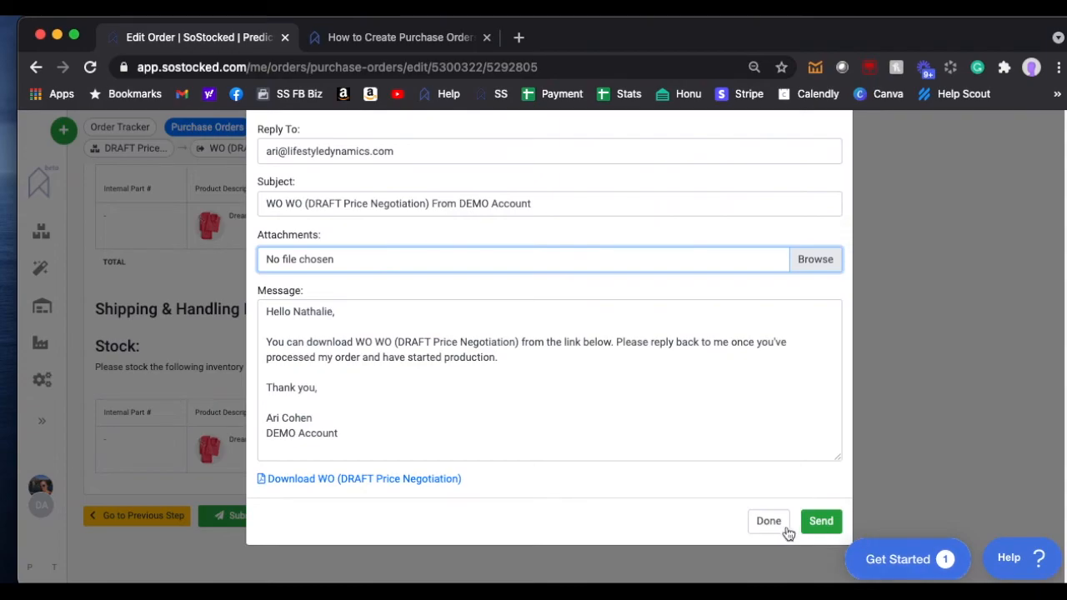
{"action": "scroll", "coordinate": [597, 474], "scroll_direction": "up", "scroll_amount": 5}
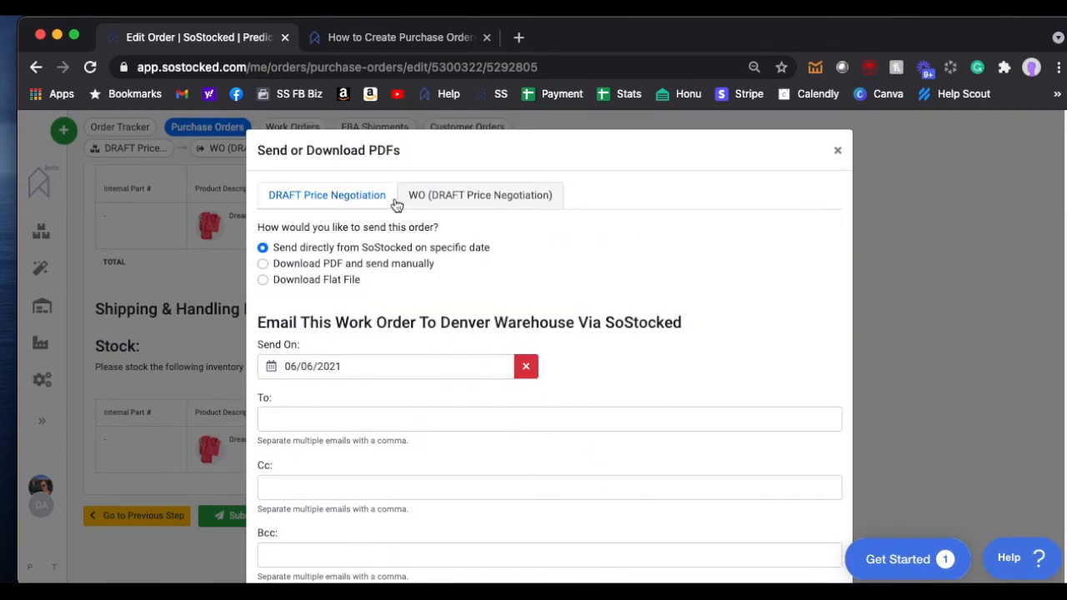